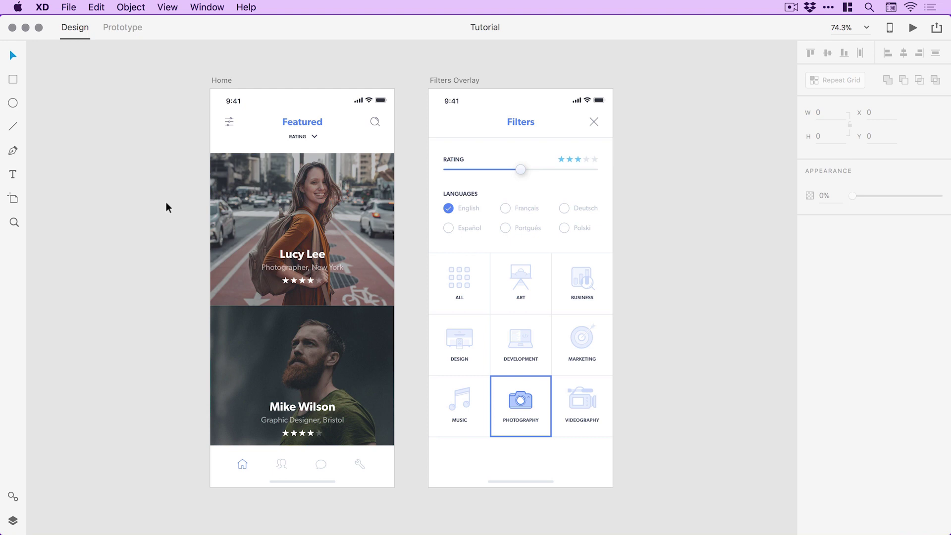
- Inspect the Home and Filters Overlay artboards and locate the filter icon on Home
left_click(221, 84)
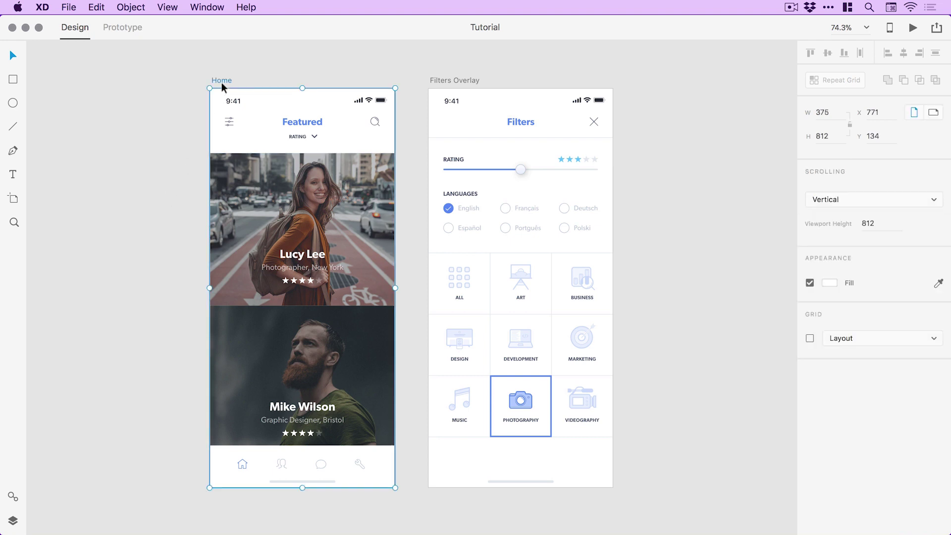
left_click(448, 80)
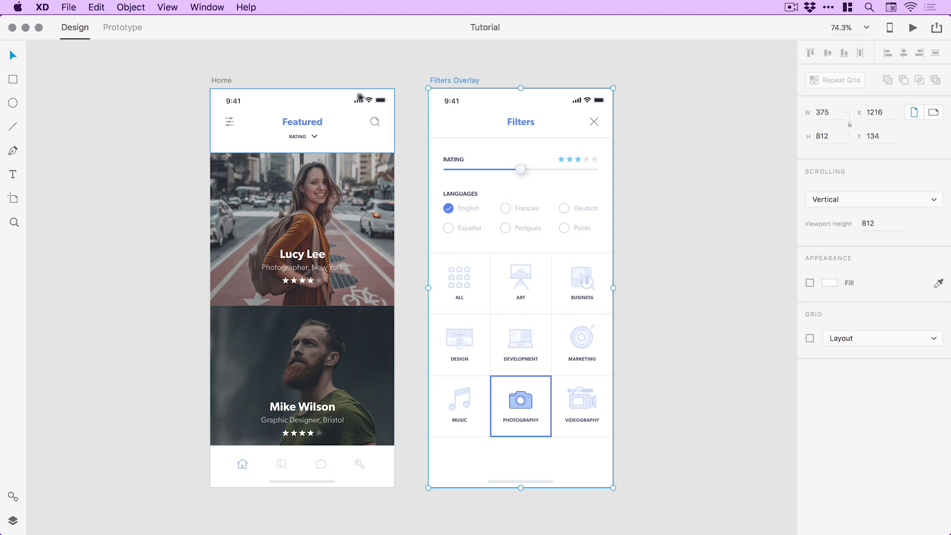
left_click(231, 123)
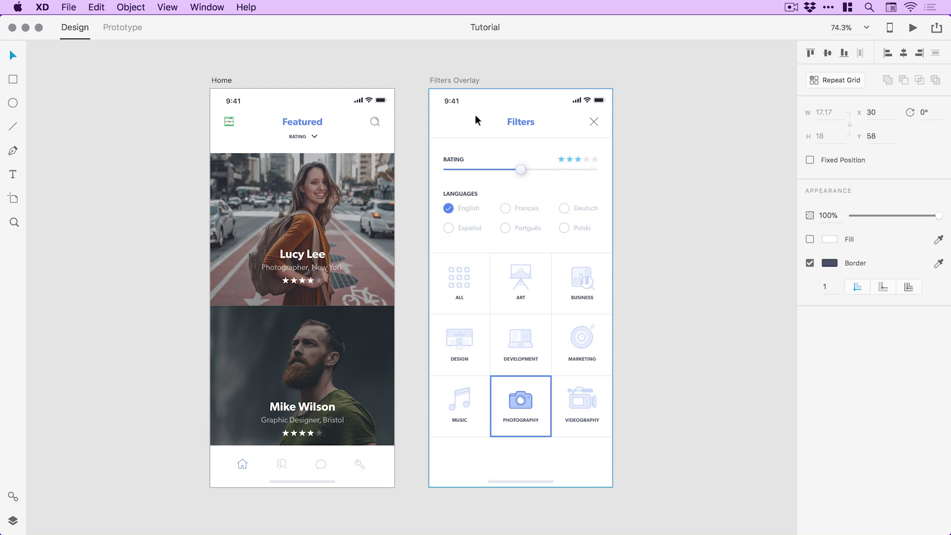
- In Prototype mode, wire Home's filter icon to Filters Overlay (Slide Right, Ease Out, 0.4 s)
left_click(162, 65)
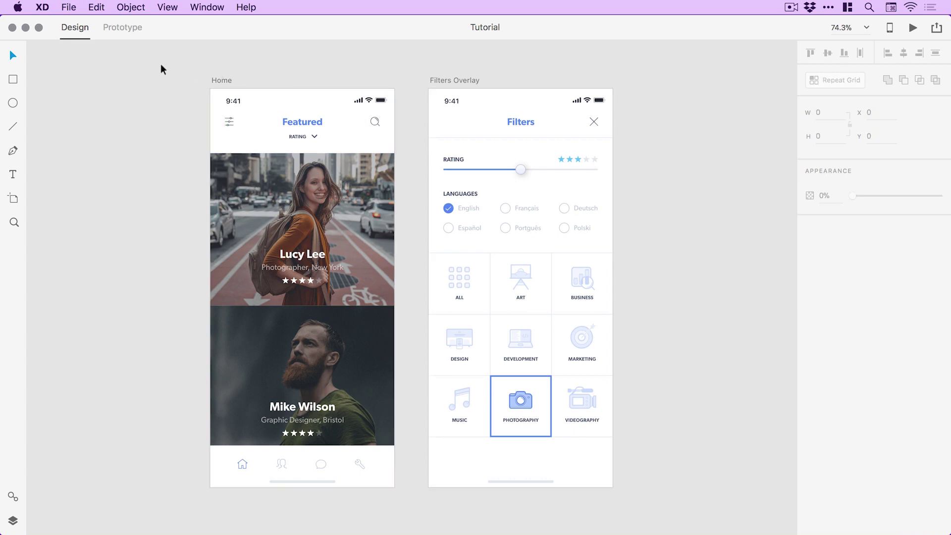
left_click(125, 27)
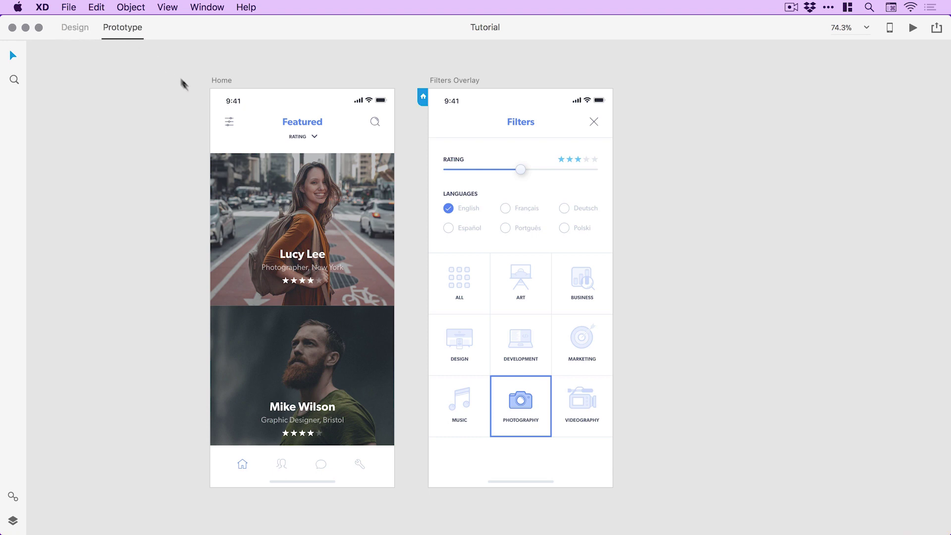
left_click(228, 124)
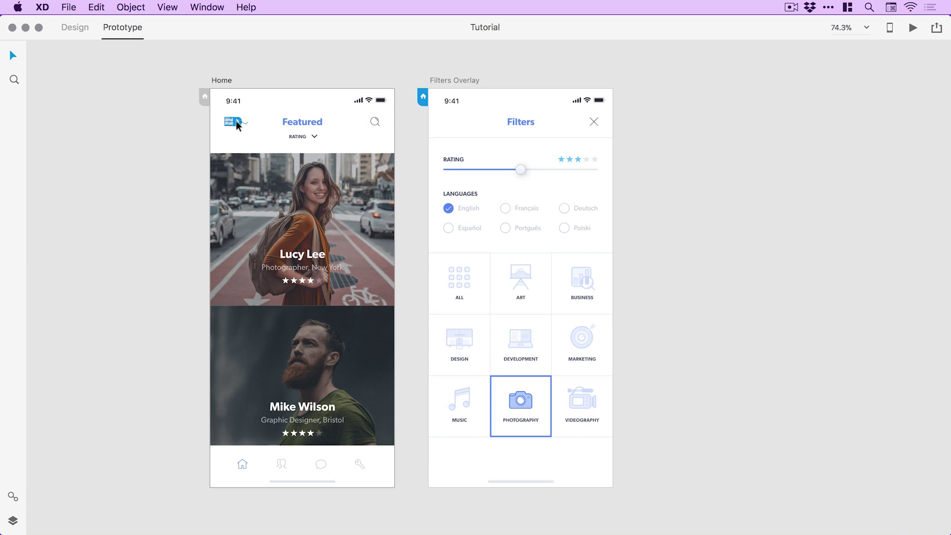
left_click_drag(236, 121, 470, 126)
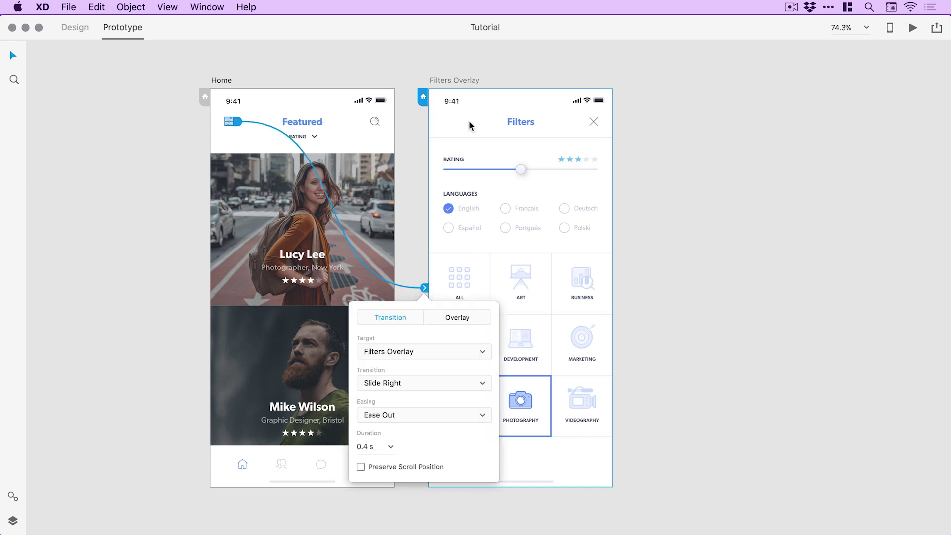
- Set the filter icon's interaction to Overlay, keeping the Slide Right transition
left_click(459, 317)
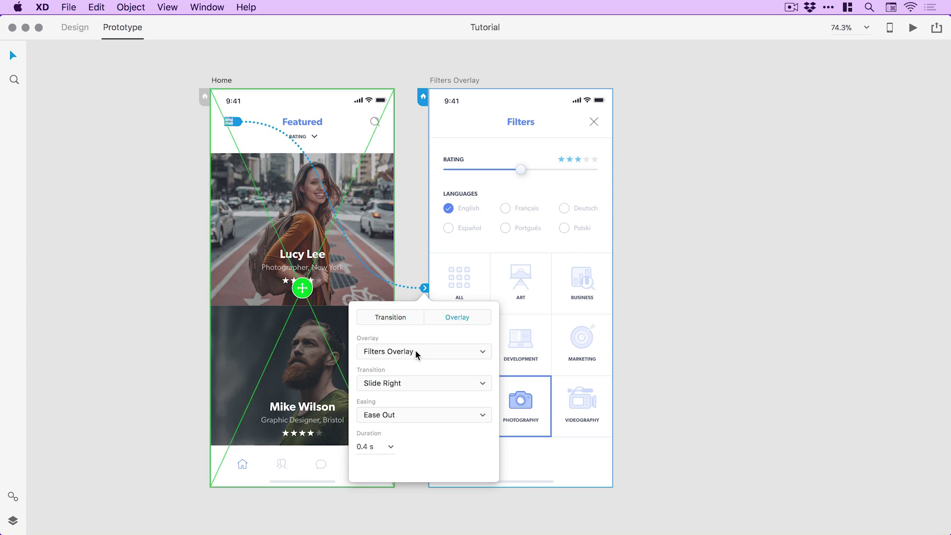
left_click(414, 384)
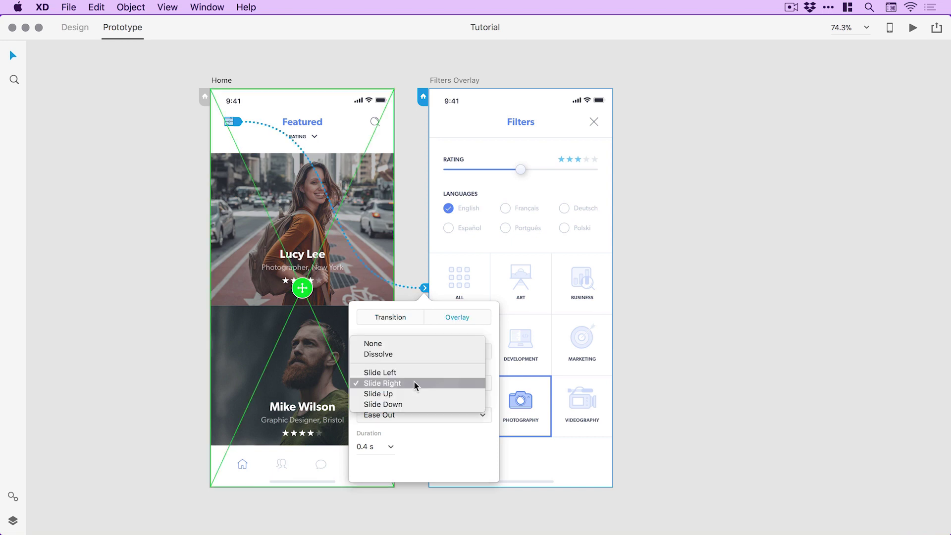
left_click(414, 383)
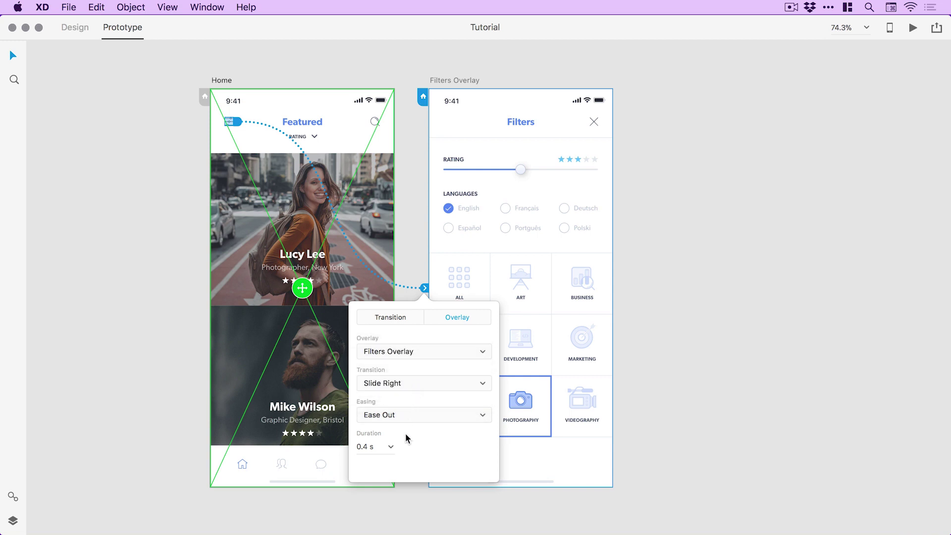
left_click(304, 293)
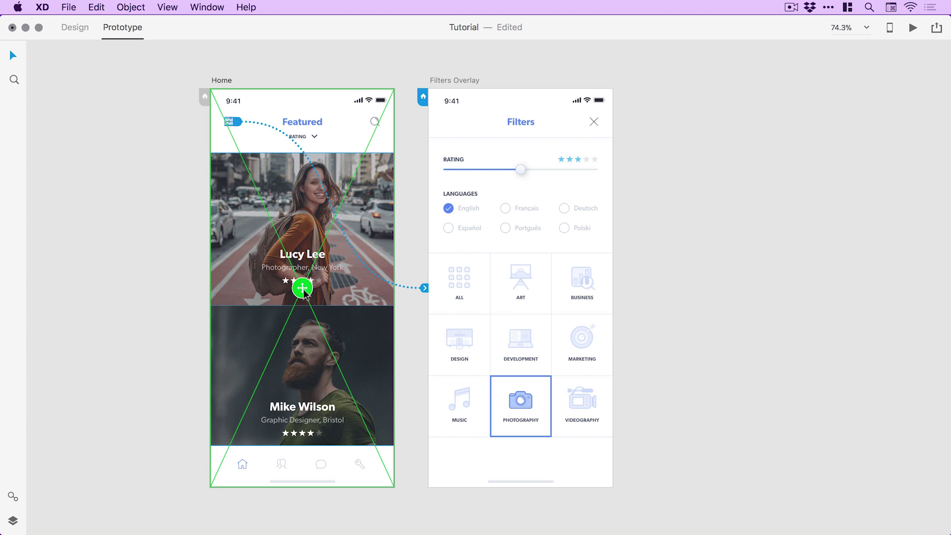
- Position the Filters Overlay so it sits over the full Home screen
left_click_drag(304, 292, 344, 281)
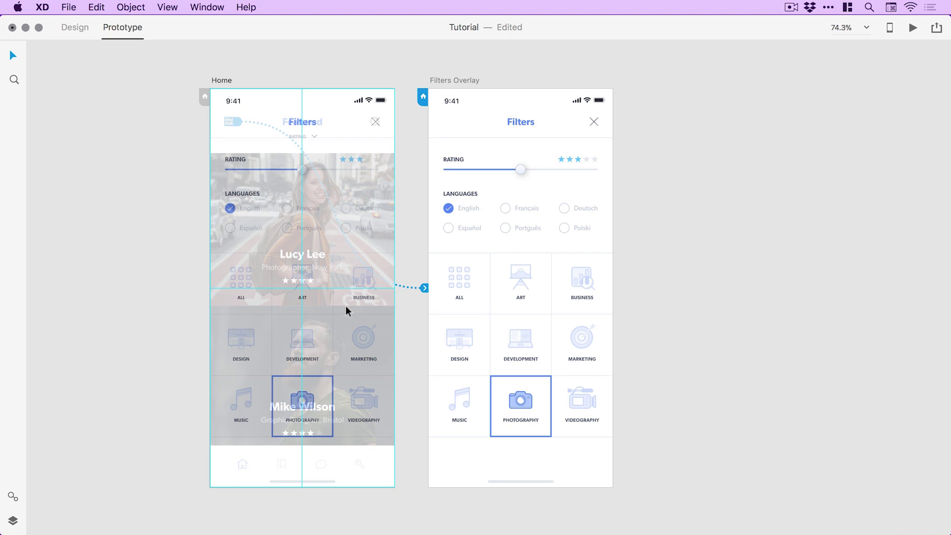
left_click_drag(349, 310, 349, 310)
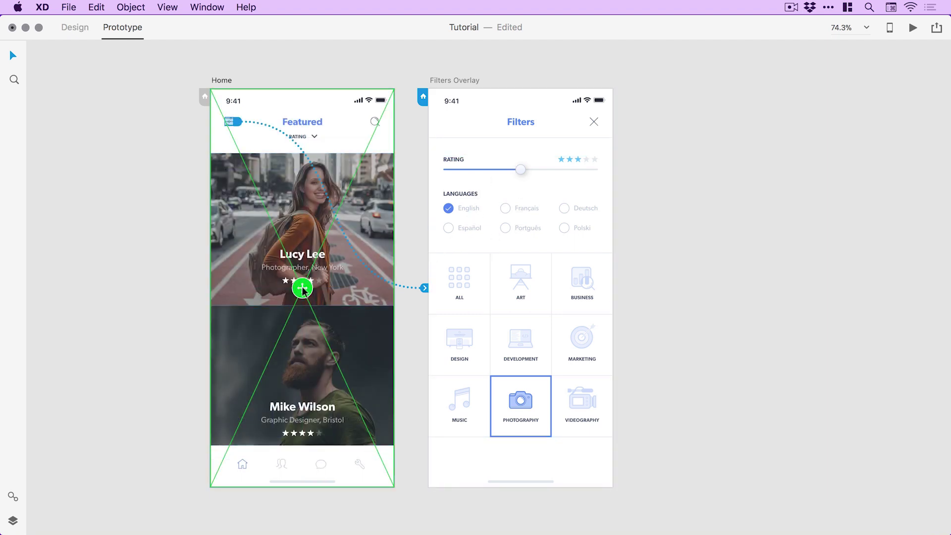
left_click_drag(303, 289, 275, 261)
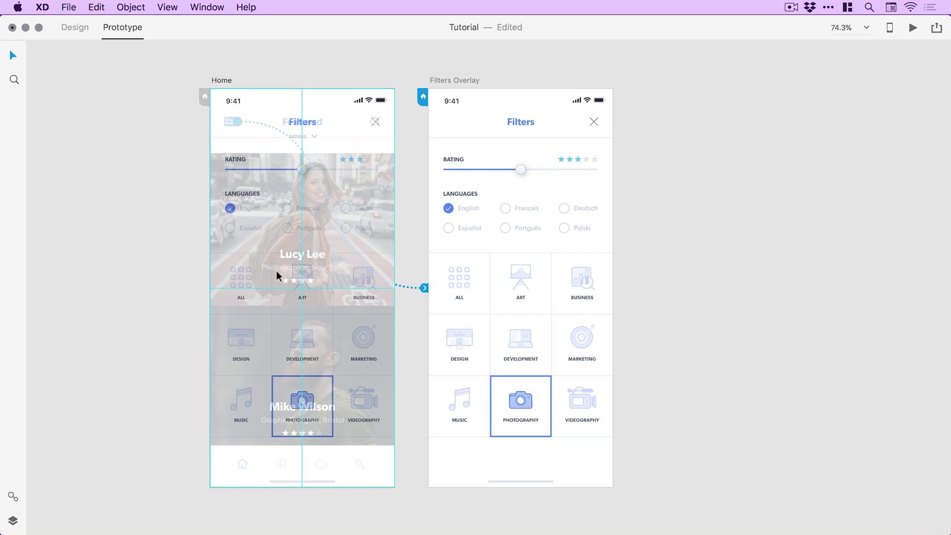
left_click_drag(275, 269, 274, 269)
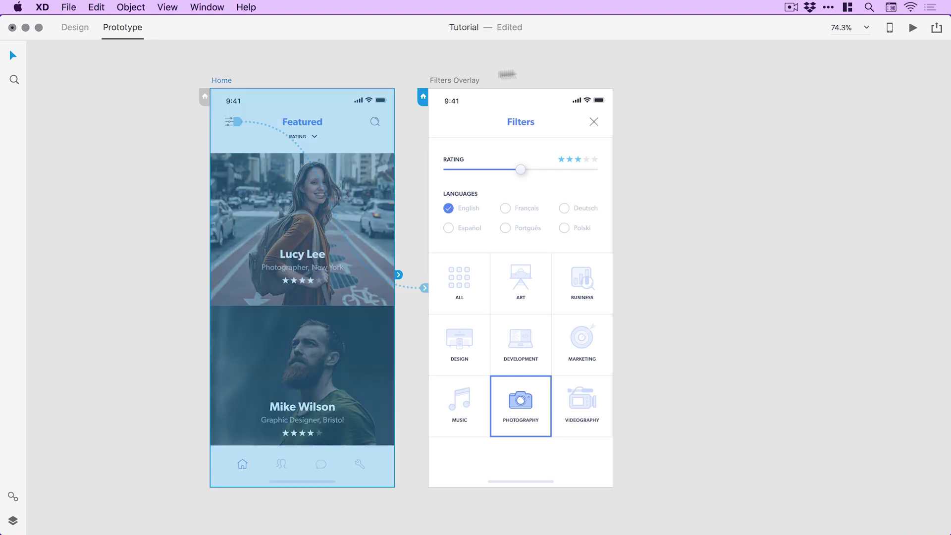
left_click(911, 28)
left_click_drag(459, 534, 417, 485)
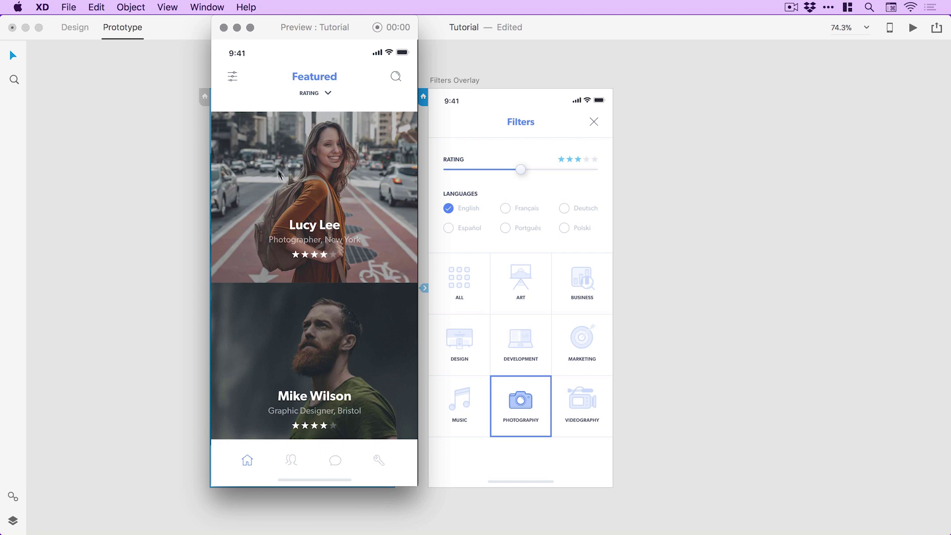
left_click(233, 80)
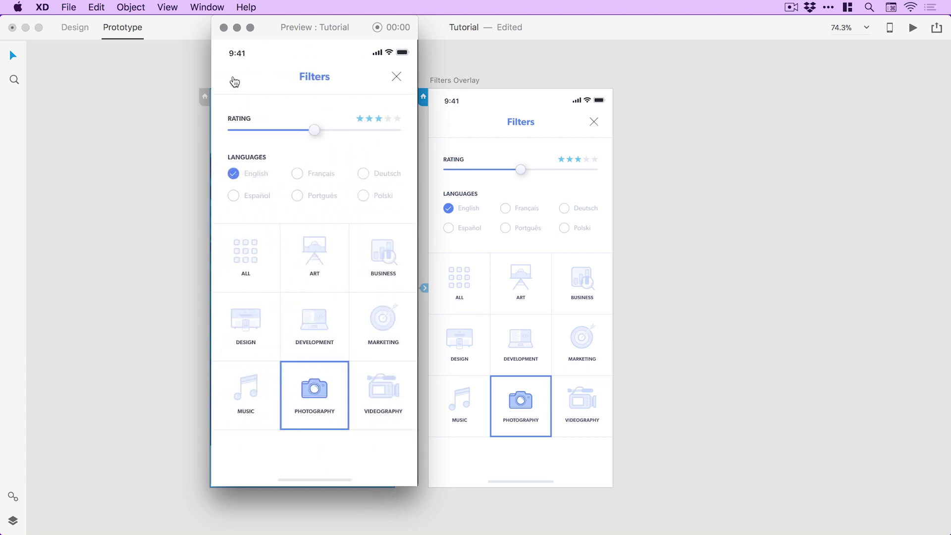
left_click(223, 27)
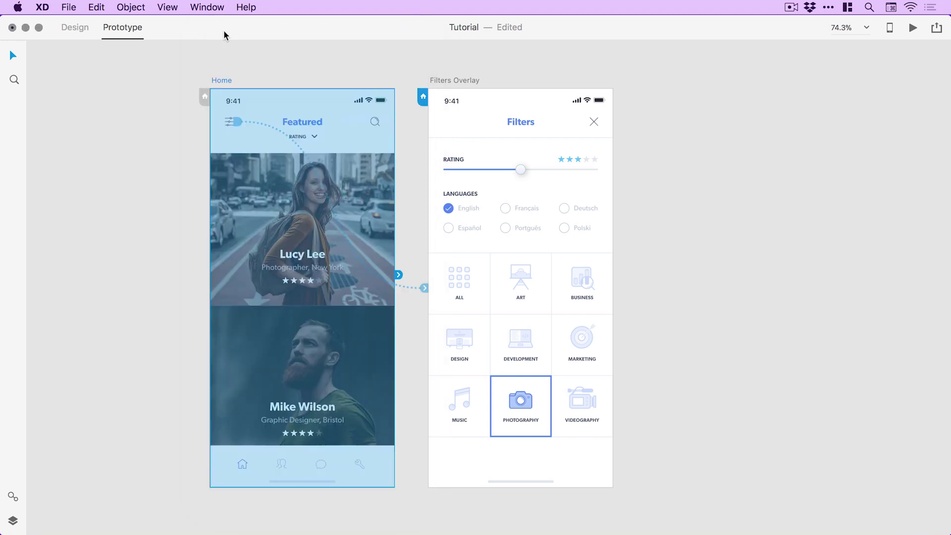
- In Design mode, enable Background Blur at 15, 15 and 40% on the Filters Overlay artboard
left_click(457, 123)
left_click(73, 28)
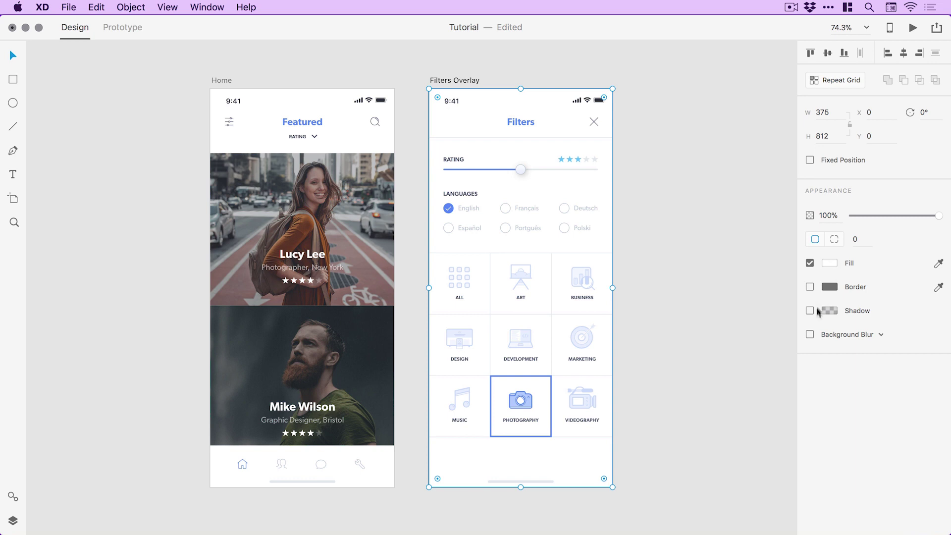
left_click(809, 334)
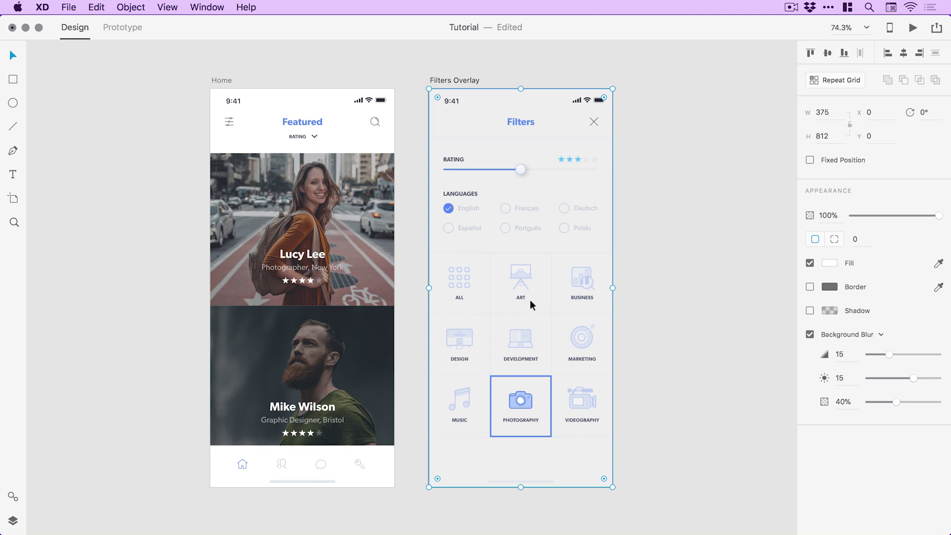
left_click(228, 80)
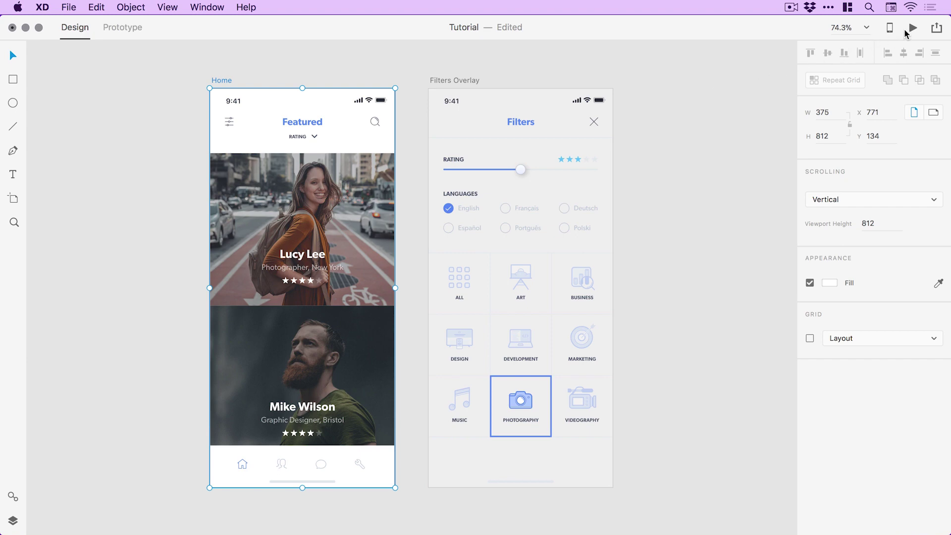
left_click(912, 29)
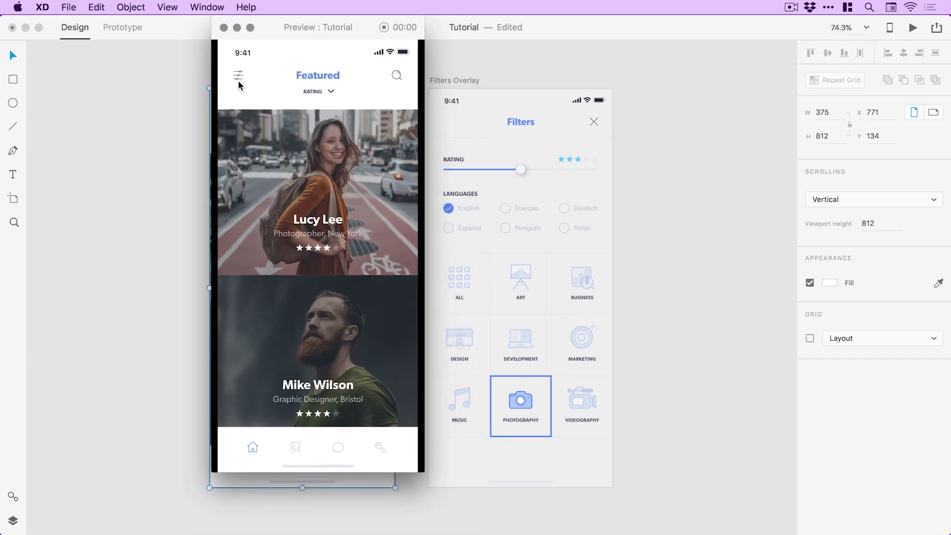
left_click(238, 80)
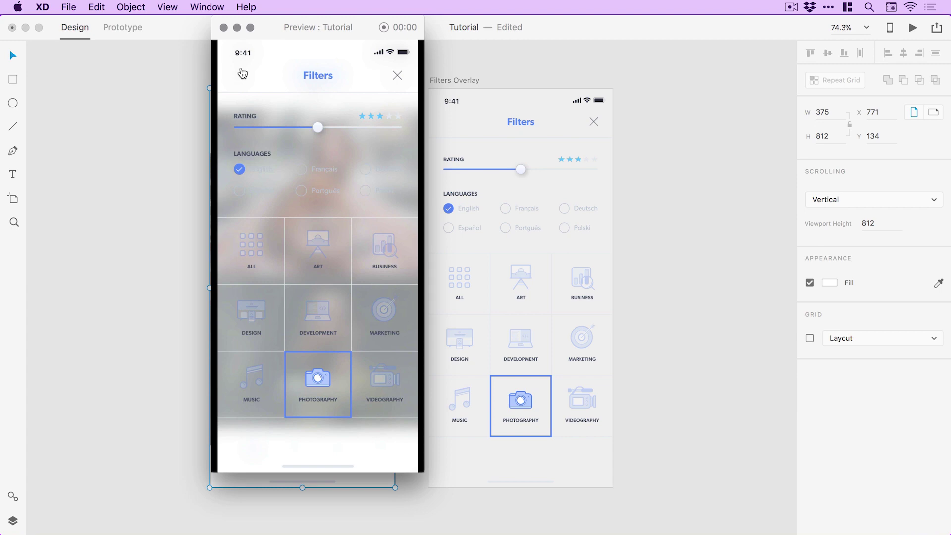
- Set the Filters Overlay background's blur opacity to 85%, keeping the 15, 15 blur values
left_click(224, 28)
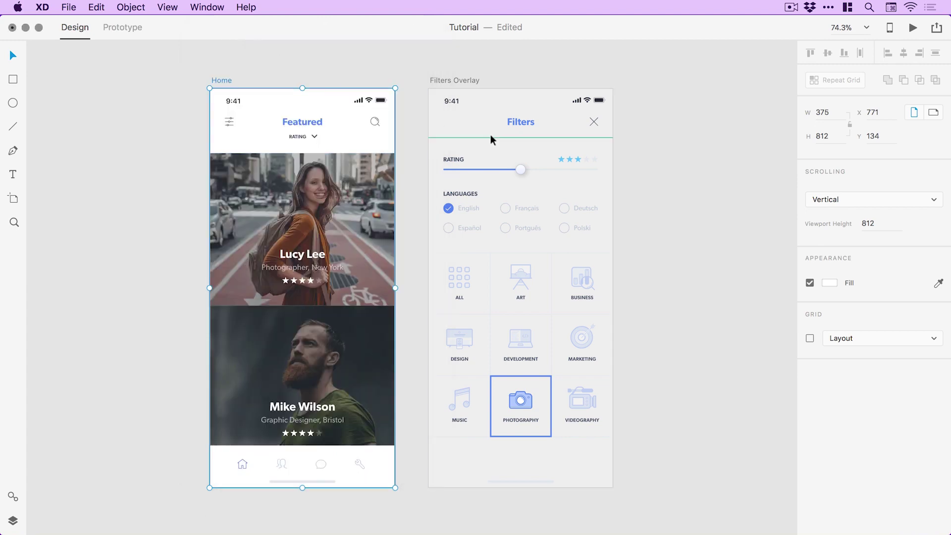
left_click(464, 121)
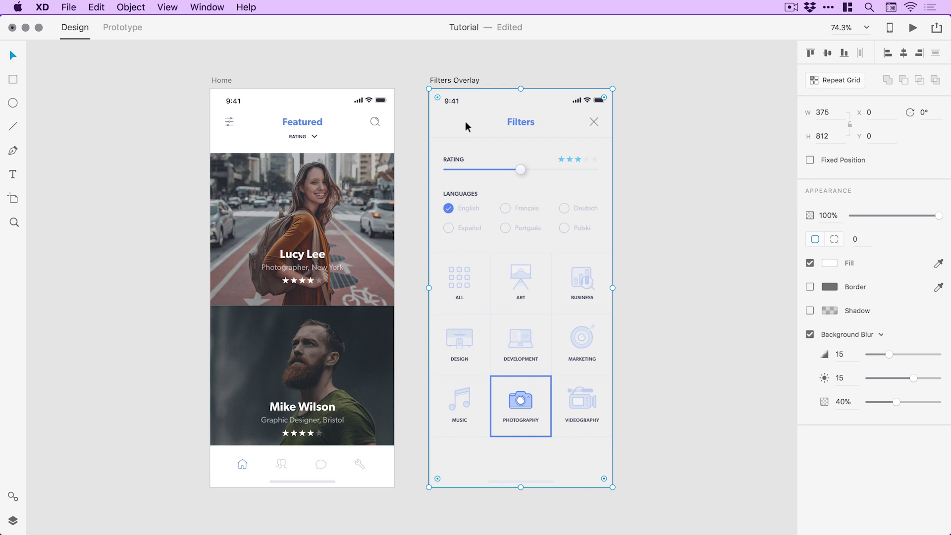
left_click(928, 402)
left_click_drag(928, 402, 930, 403)
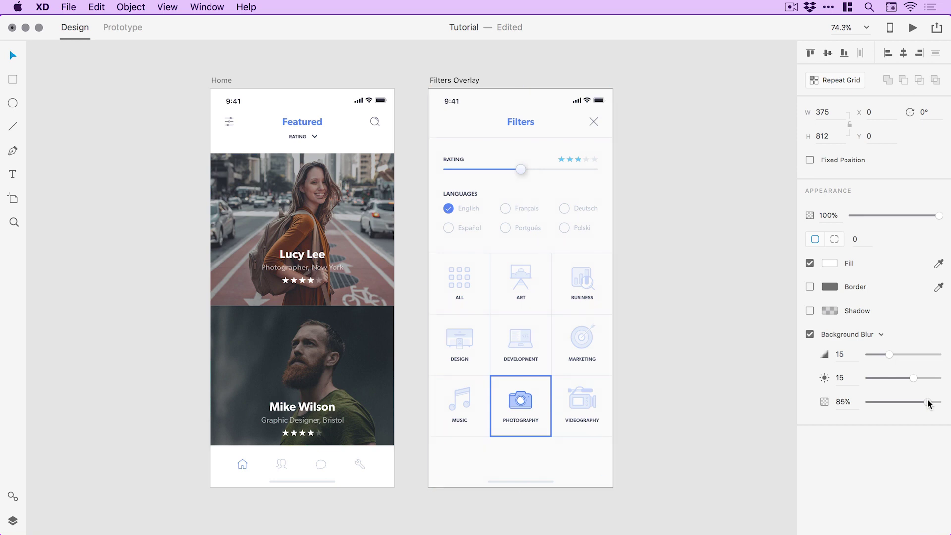
left_click(218, 81)
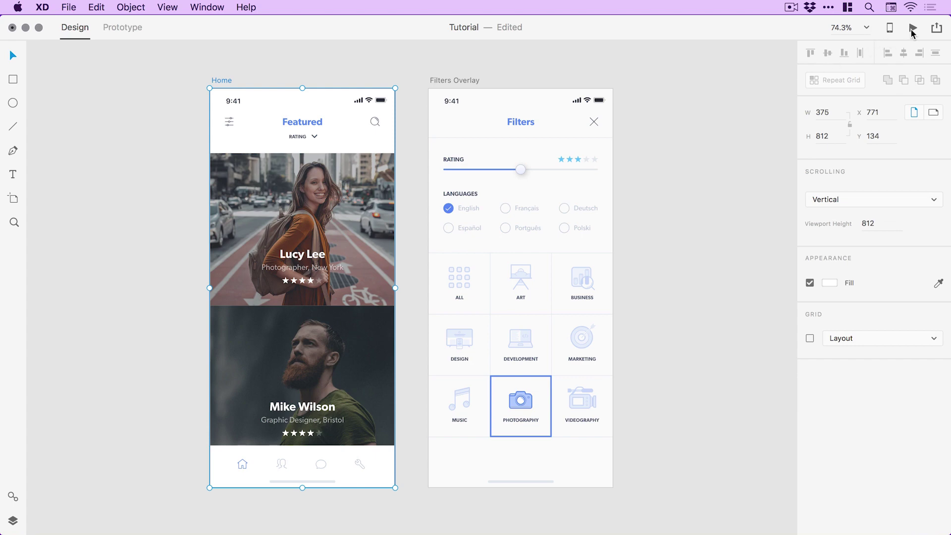
left_click(912, 28)
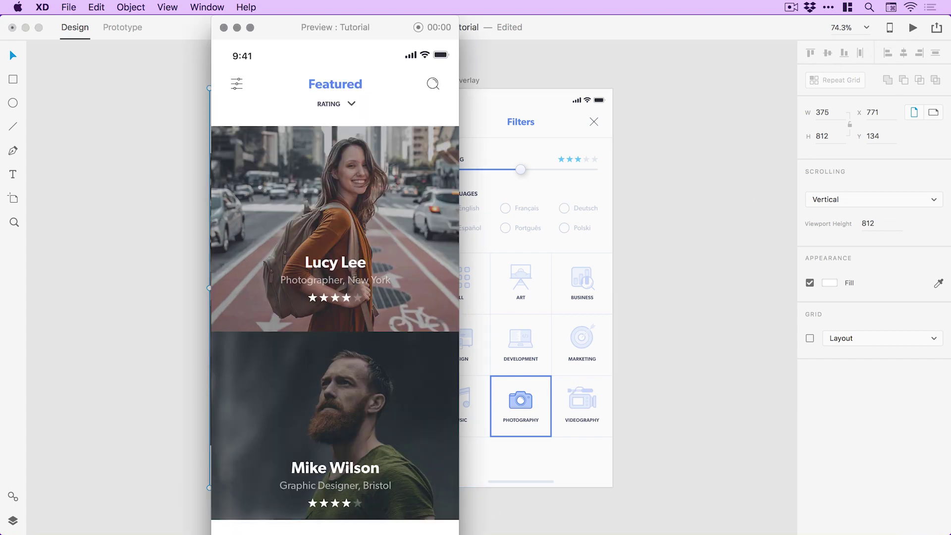
left_click(238, 81)
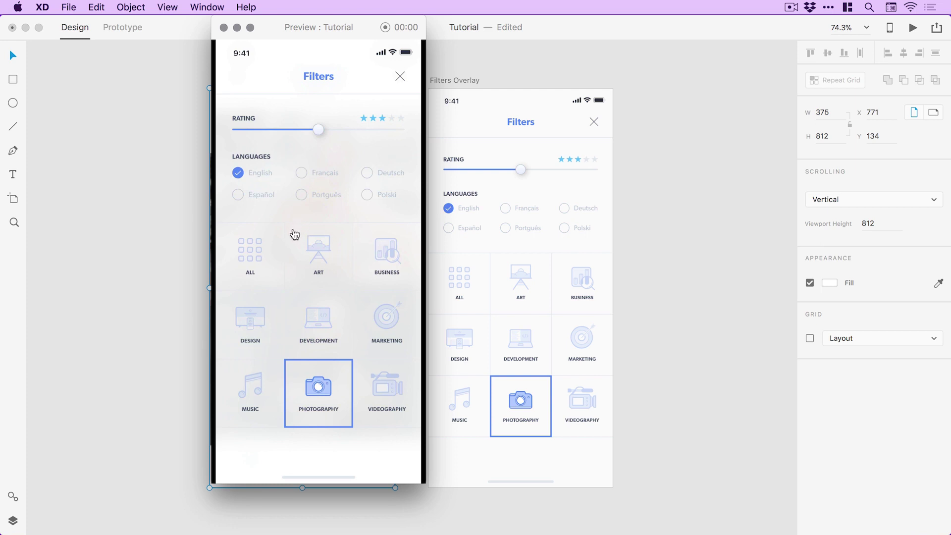
left_click(223, 28)
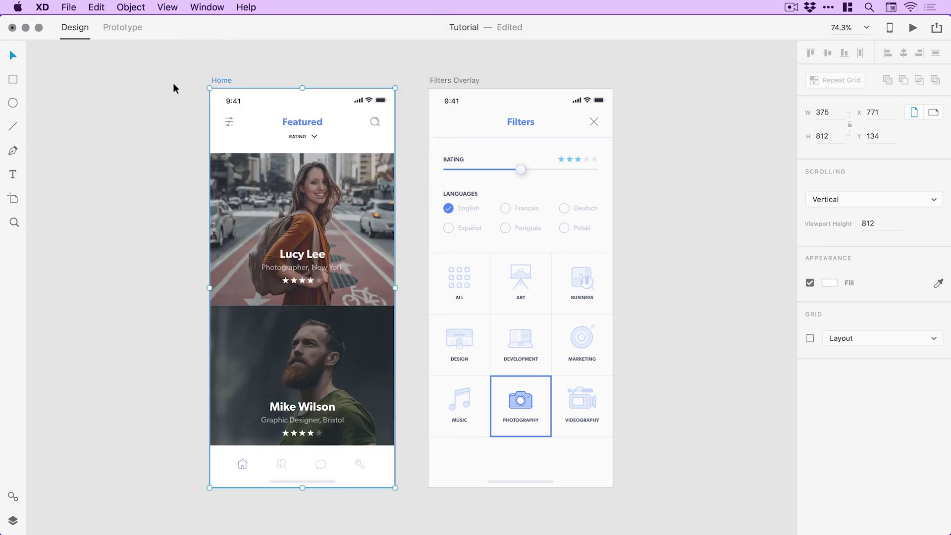